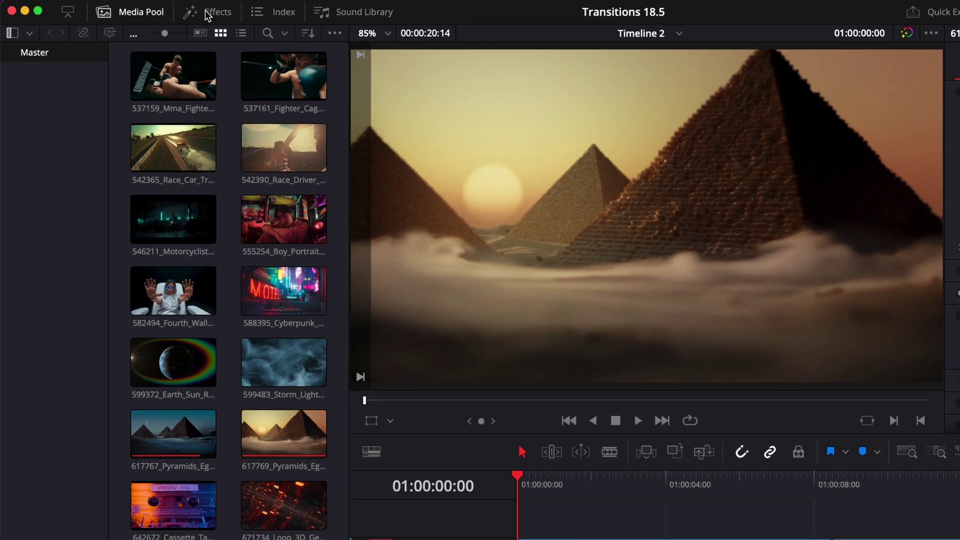
- Search the Effects library for 'logo' to find the Logo Wipe transition
{"action": "left_click", "coordinate": [169, 11]}
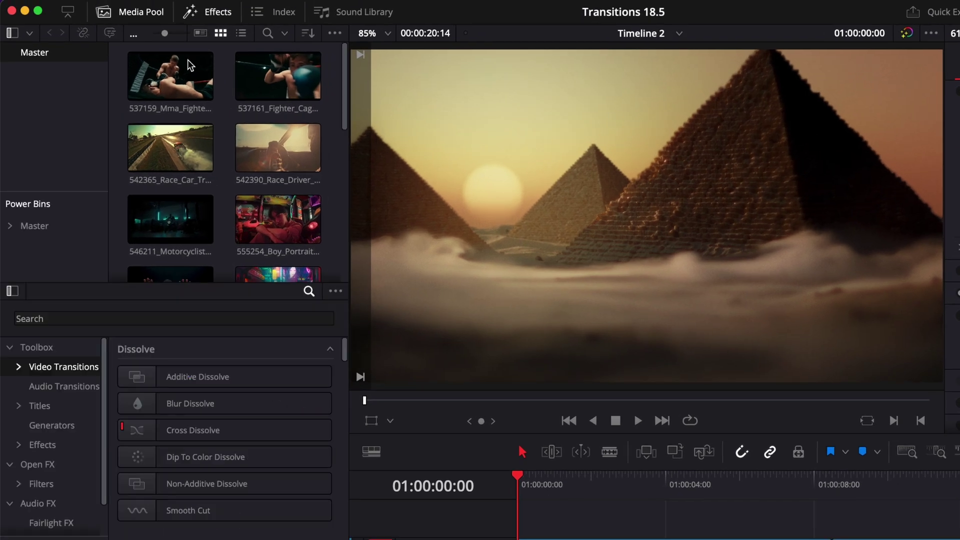
{"action": "left_click", "coordinate": [71, 319]}
{"action": "type", "text": "logo"}
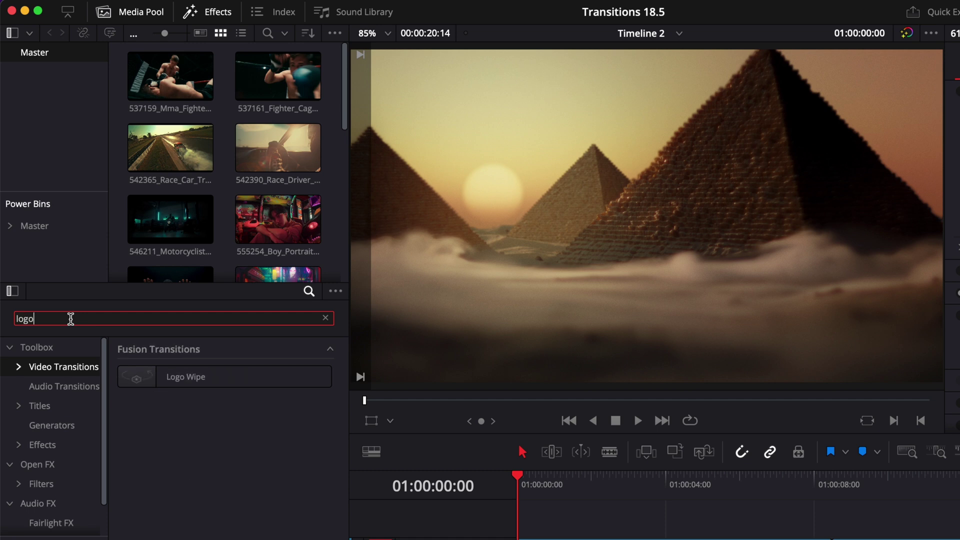
- Trim the pyramid clips' ends to butt them, then drop Logo Wipe onto the edit point
{"action": "left_click_drag", "start_coordinate": [154, 379], "coordinate": [837, 539]}
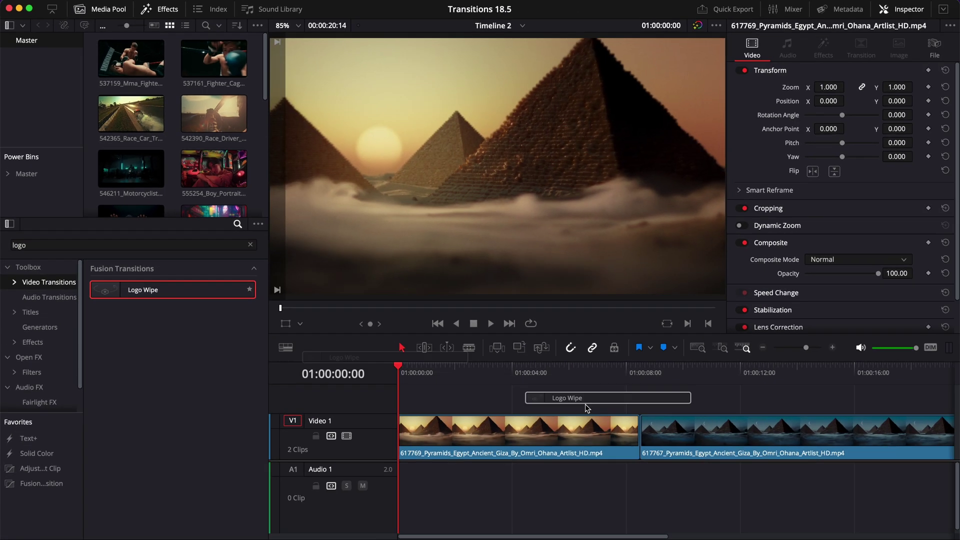
{"action": "left_click_drag", "start_coordinate": [640, 444], "coordinate": [641, 441]}
{"action": "left_click_drag", "start_coordinate": [175, 294], "coordinate": [637, 432]}
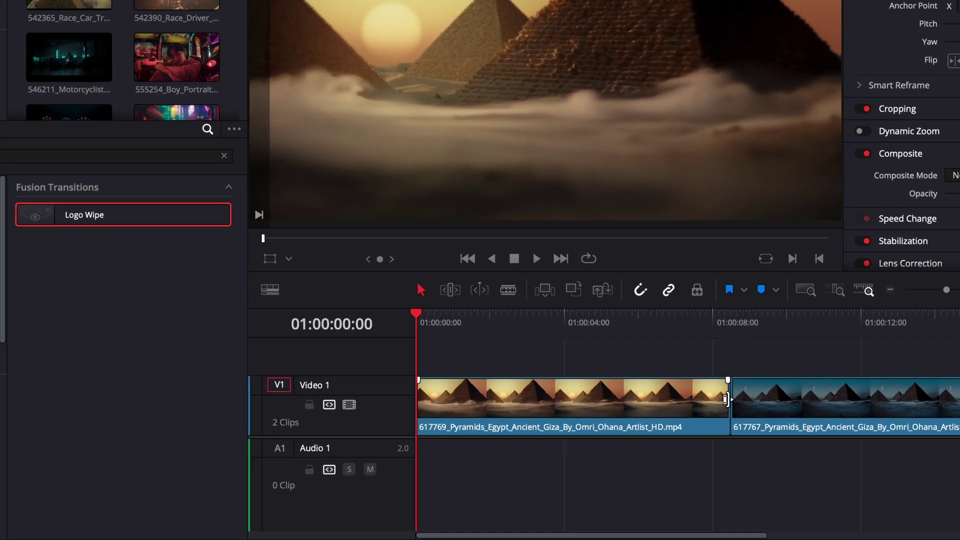
{"action": "left_click_drag", "start_coordinate": [727, 399], "coordinate": [784, 405]}
{"action": "left_click_drag", "start_coordinate": [840, 396], "coordinate": [757, 395]}
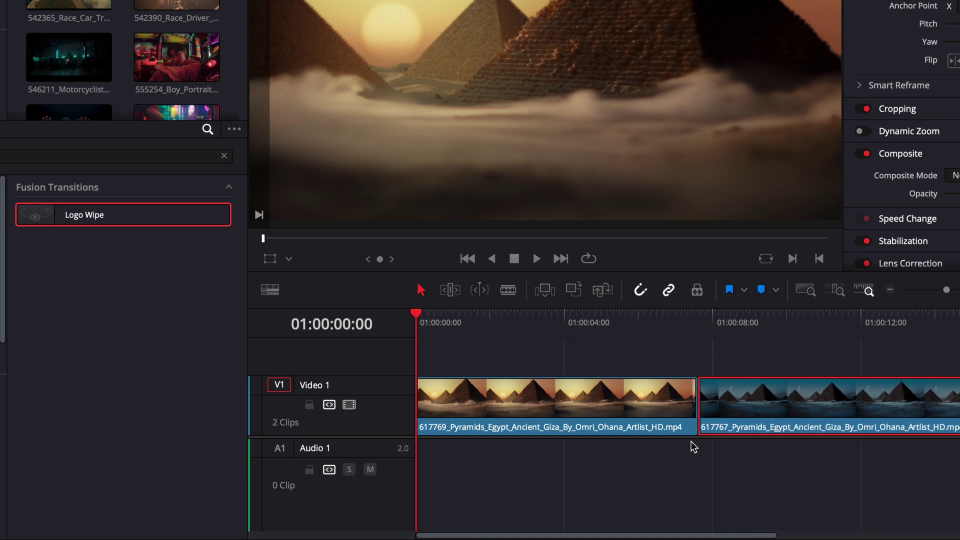
{"action": "left_click_drag", "start_coordinate": [65, 217], "coordinate": [664, 401]}
- Select the Logo Wipe and play it from just before the cut to preview its Sample Text
{"action": "left_click", "coordinate": [681, 400]}
{"action": "left_click", "coordinate": [631, 328]}
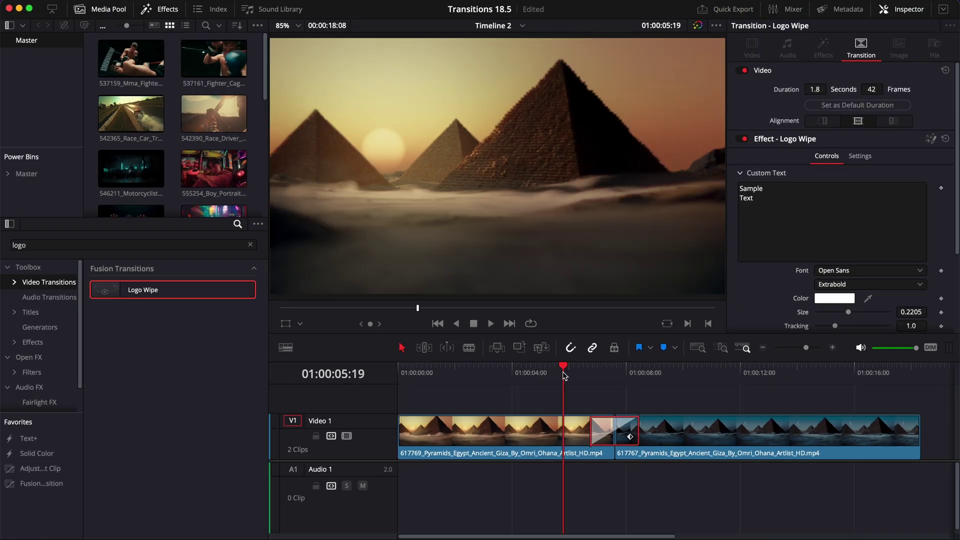
{"action": "key", "text": "space"}
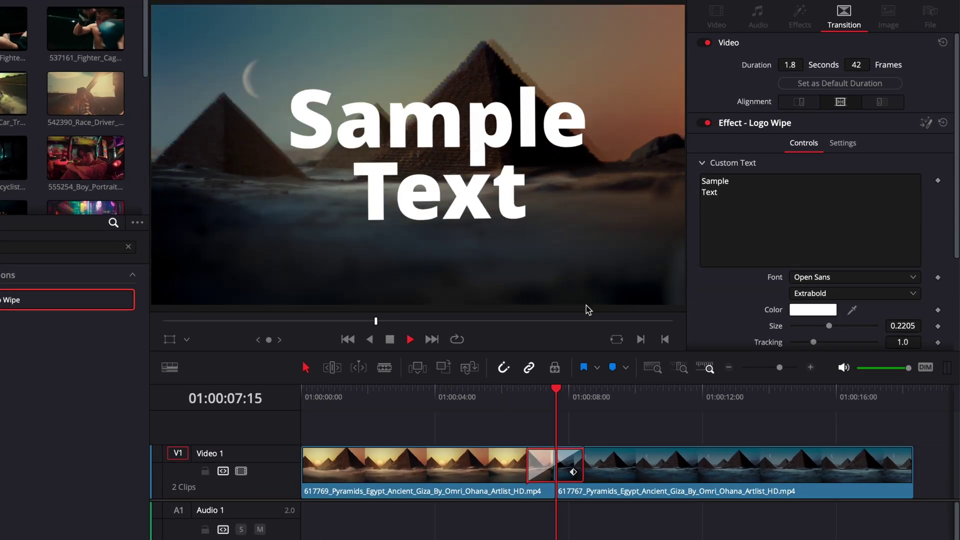
{"action": "key", "text": "space"}
{"action": "left_click", "coordinate": [553, 402]}
- Replace the custom text with 'NIGHT' in the Basement Grotesque Black font
{"action": "left_click_drag", "start_coordinate": [729, 200], "coordinate": [683, 170]}
{"action": "type", "text": "NIGHT"}
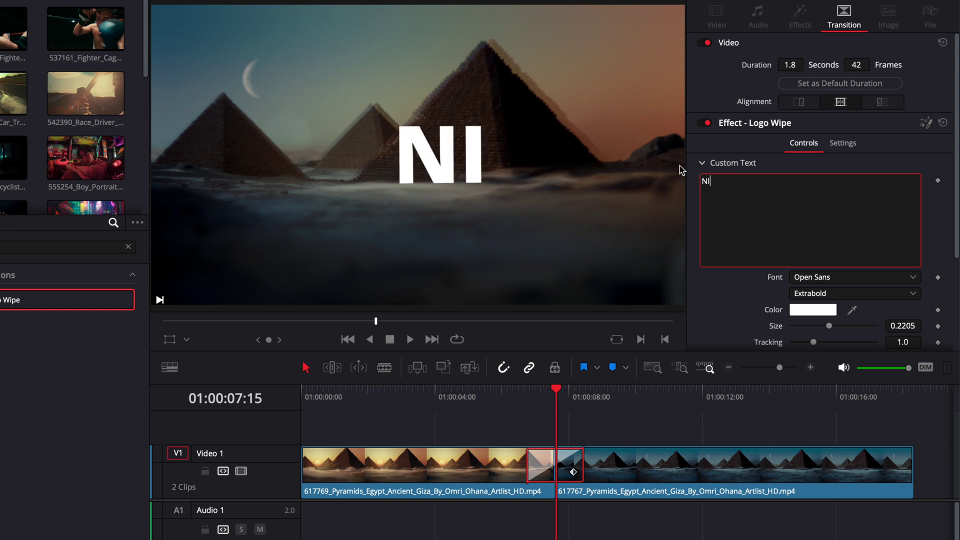
{"action": "left_click", "coordinate": [812, 278]}
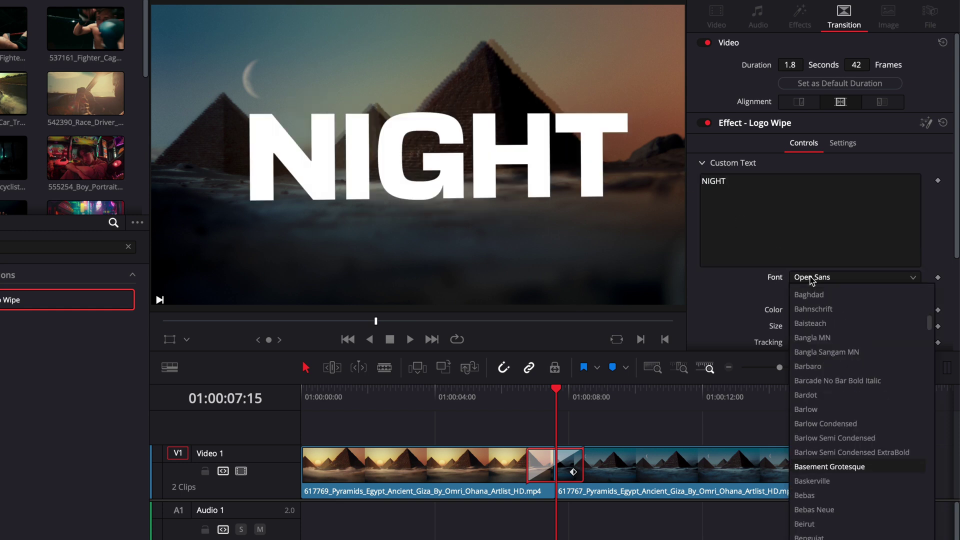
{"action": "key", "text": "Return"}
{"action": "scroll", "coordinate": [721, 287], "scroll_direction": "down", "scroll_amount": 3}
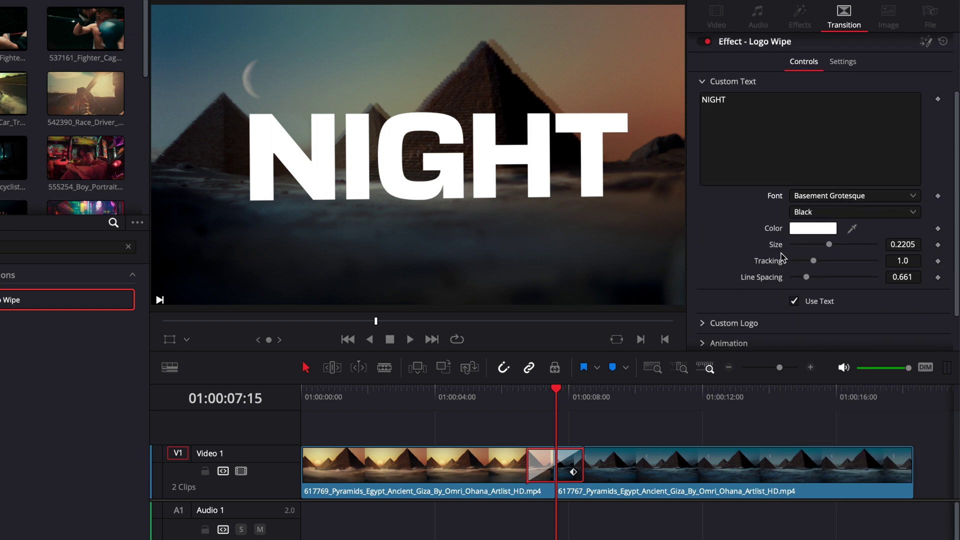
{"action": "scroll", "coordinate": [783, 258], "scroll_direction": "down", "scroll_amount": 2}
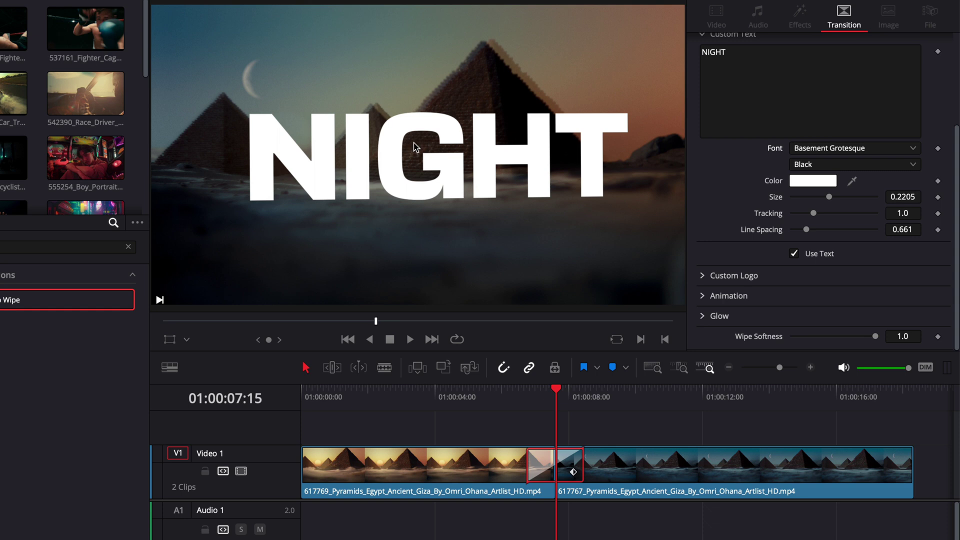
- Expand Custom Logo and uncheck Use Text so the wipe uses a logo instead
{"action": "left_click", "coordinate": [703, 276]}
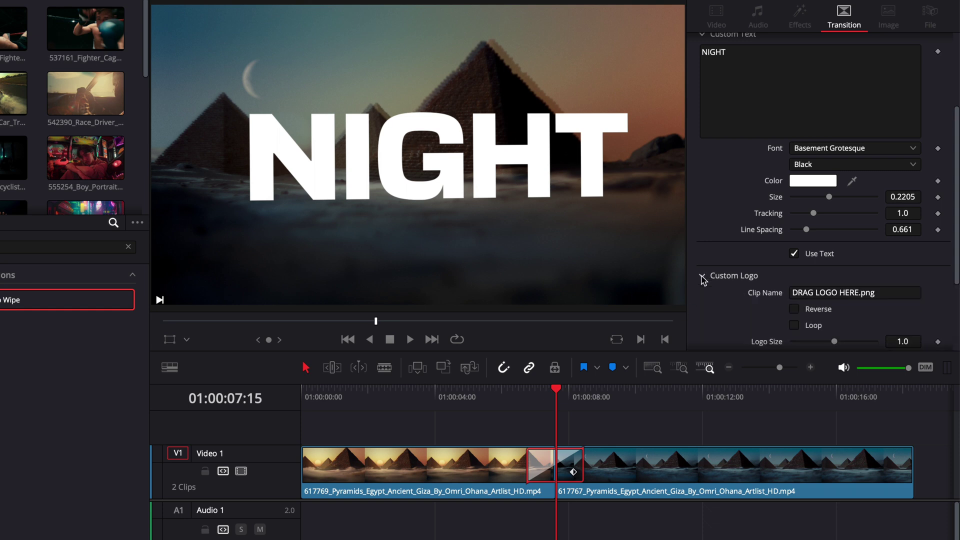
{"action": "scroll", "coordinate": [728, 303], "scroll_direction": "down", "scroll_amount": 5}
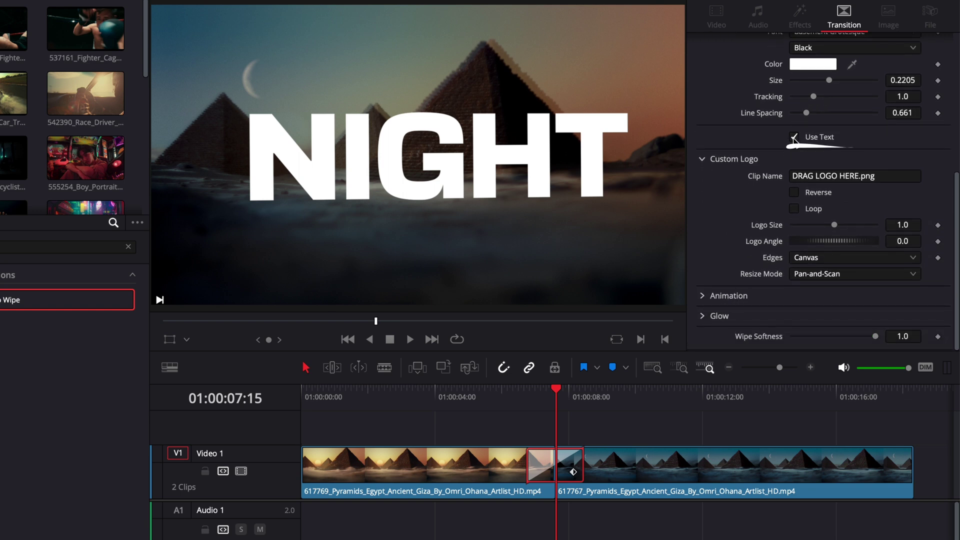
{"action": "left_click", "coordinate": [794, 138]}
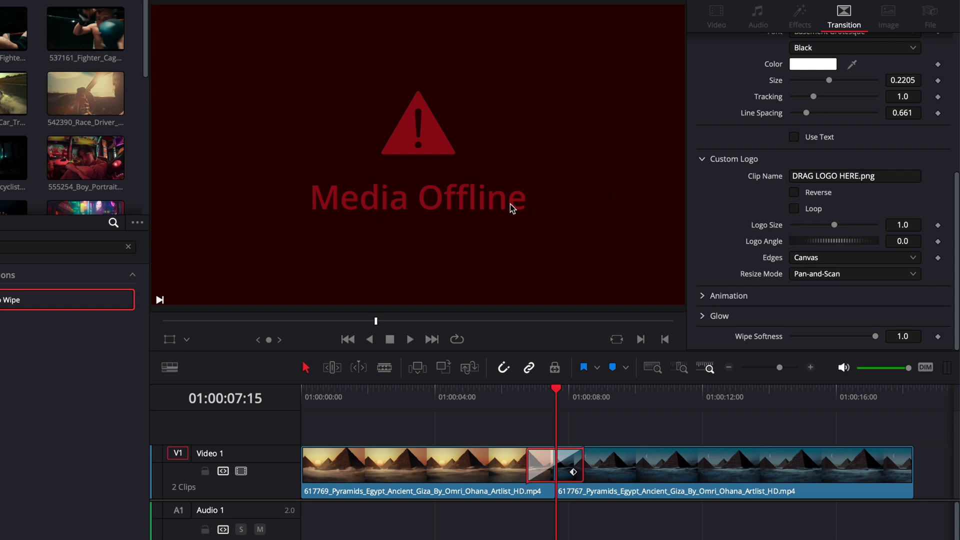
{"action": "scroll", "coordinate": [173, 150], "scroll_direction": "down", "scroll_amount": 10}
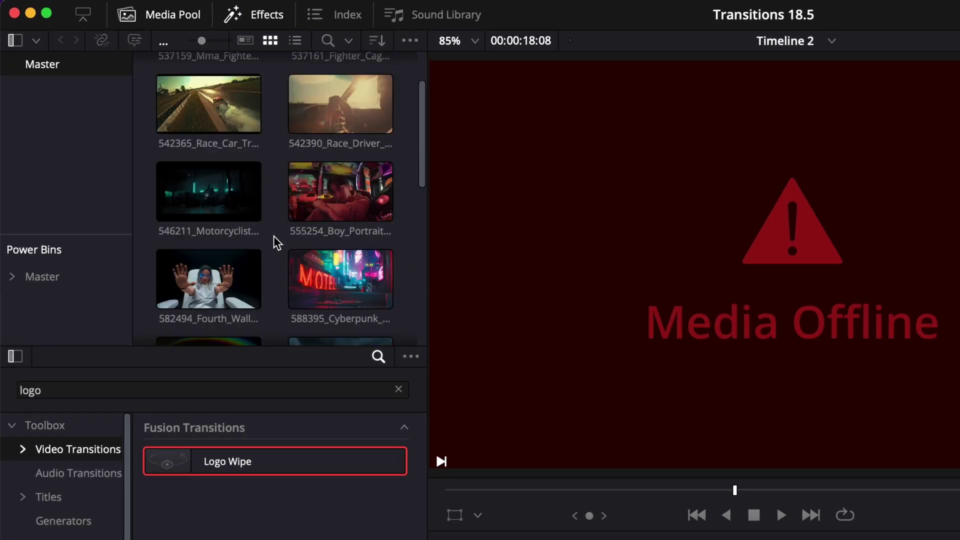
- Set Davinci 17.png from the Media Pool as the wipe's logo and preview it
{"action": "left_click", "coordinate": [136, 139]}
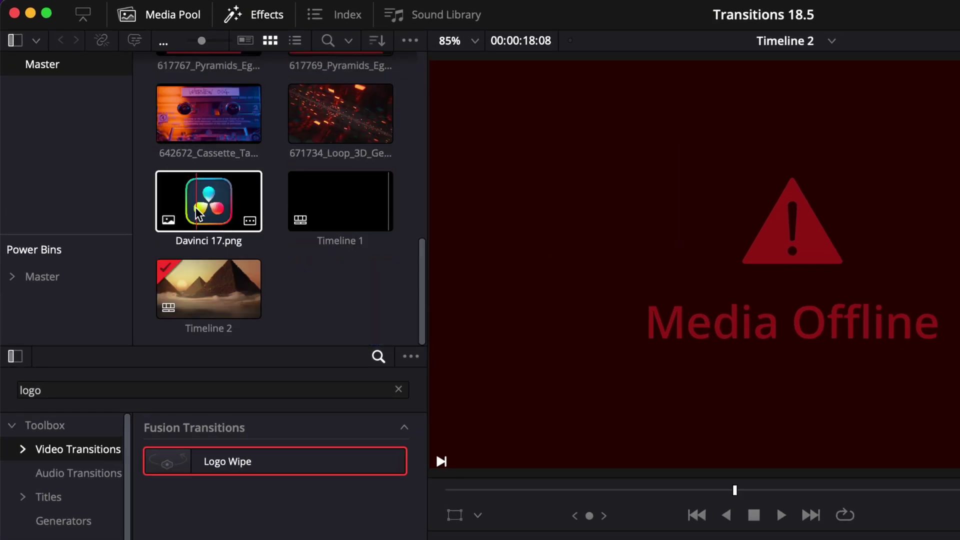
{"action": "left_click_drag", "start_coordinate": [190, 217], "coordinate": [837, 194]}
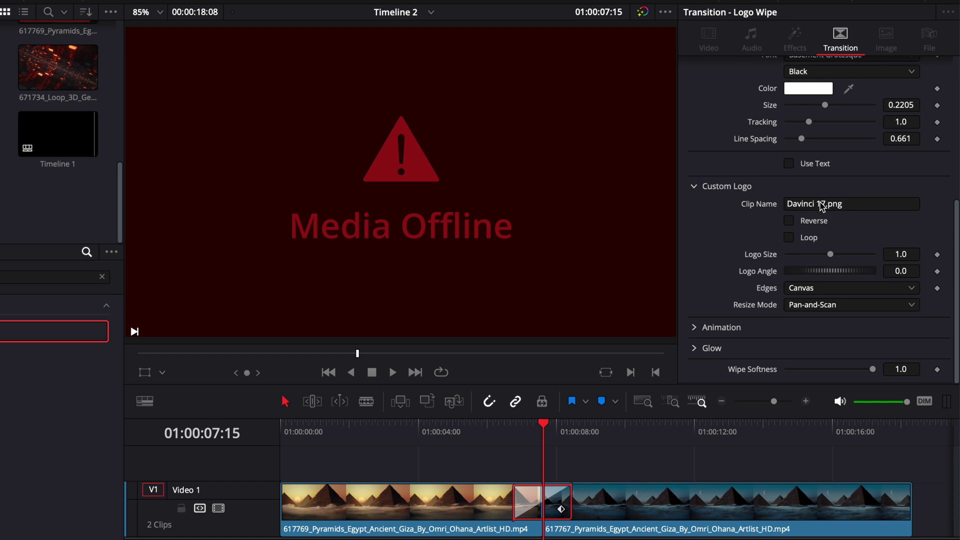
{"action": "key", "text": "/"}
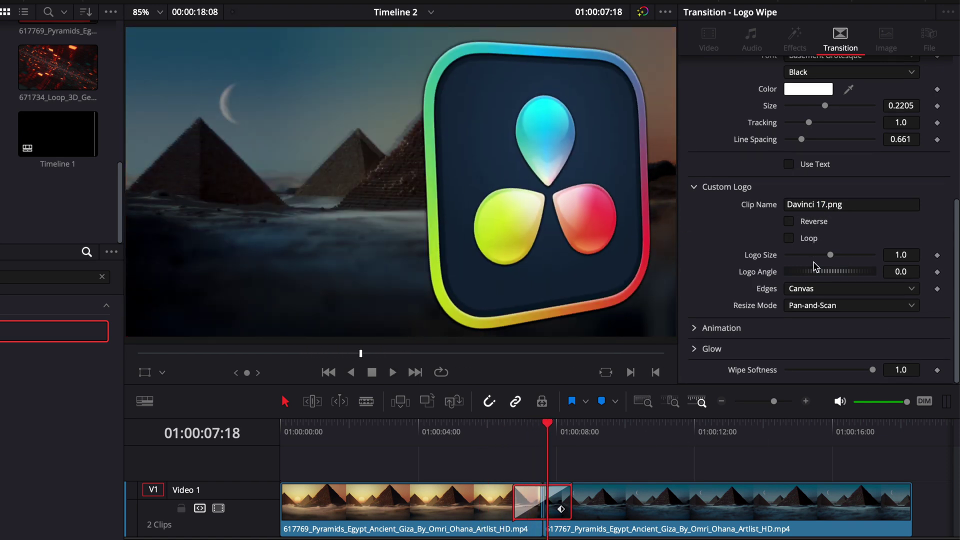
- Shrink the logo to size 0.48 and set its edges to Wrap
{"action": "left_click_drag", "start_coordinate": [830, 255], "coordinate": [825, 257]}
{"action": "left_click", "coordinate": [811, 289]}
{"action": "left_click", "coordinate": [810, 318]}
{"action": "left_click_drag", "start_coordinate": [821, 253], "coordinate": [808, 254]}
{"action": "double_click", "coordinate": [767, 288]}
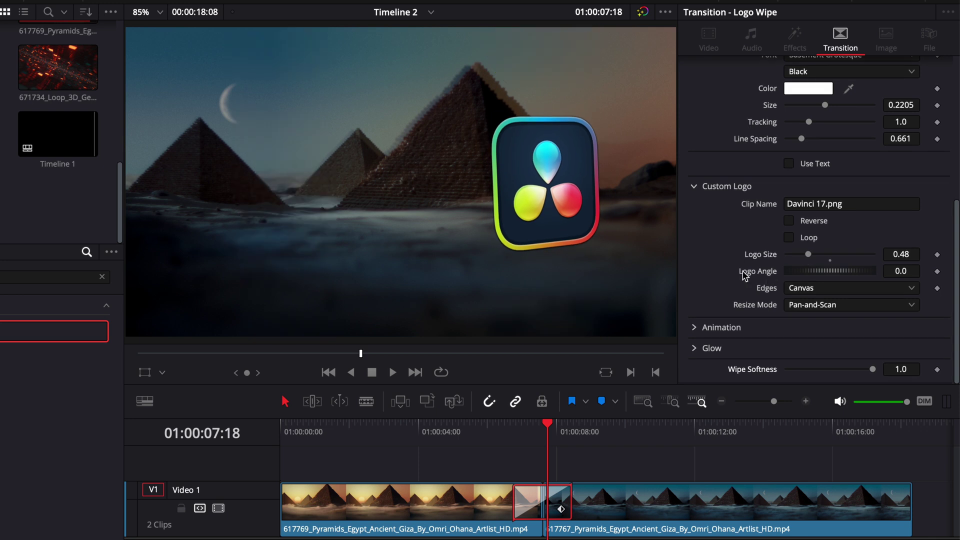
- Look through the Animation and Glow settings, then lower Wipe Softness to 0.654
{"action": "left_click", "coordinate": [696, 329]}
{"action": "left_click", "coordinate": [696, 328]}
{"action": "left_click", "coordinate": [695, 349]}
{"action": "left_click", "coordinate": [695, 350]}
{"action": "left_click_drag", "start_coordinate": [869, 370], "coordinate": [830, 369]}
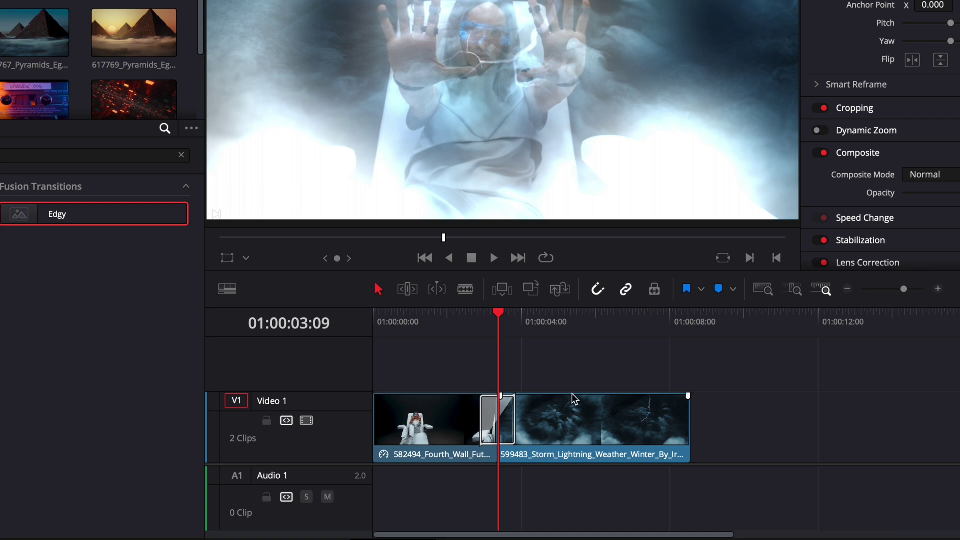
- Play through the Edgy transition to preview its glowing RGB edges on the chair footage
{"action": "key", "text": "slash"}
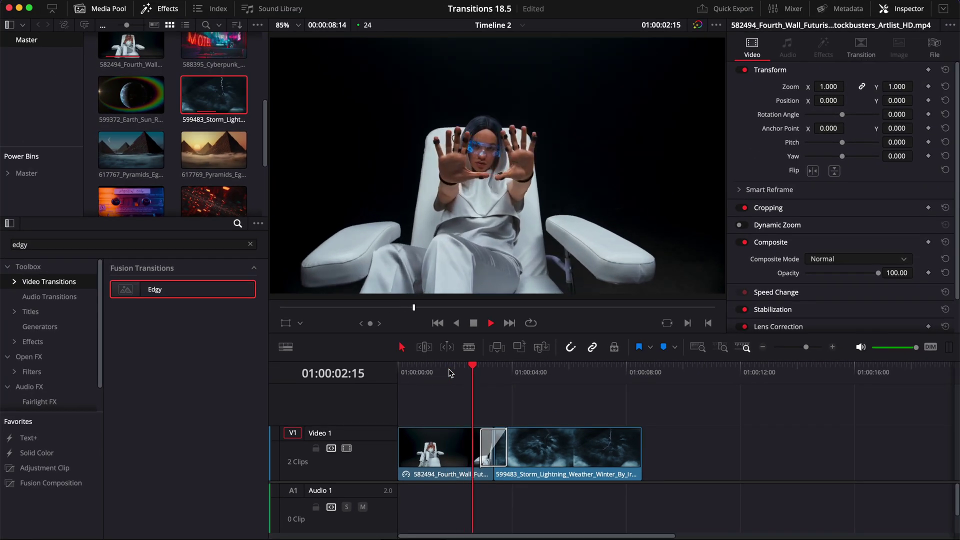
{"action": "key", "text": "space"}
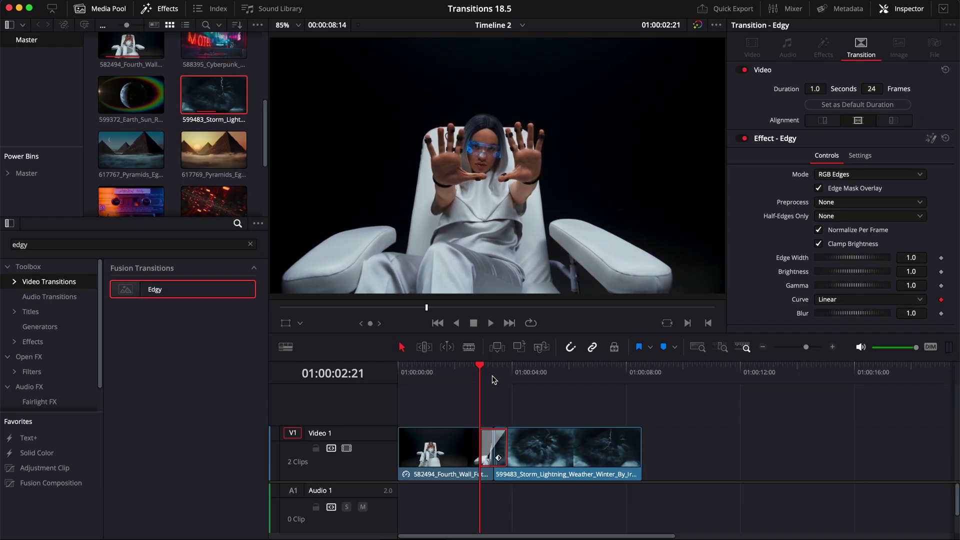
{"action": "key", "text": "space"}
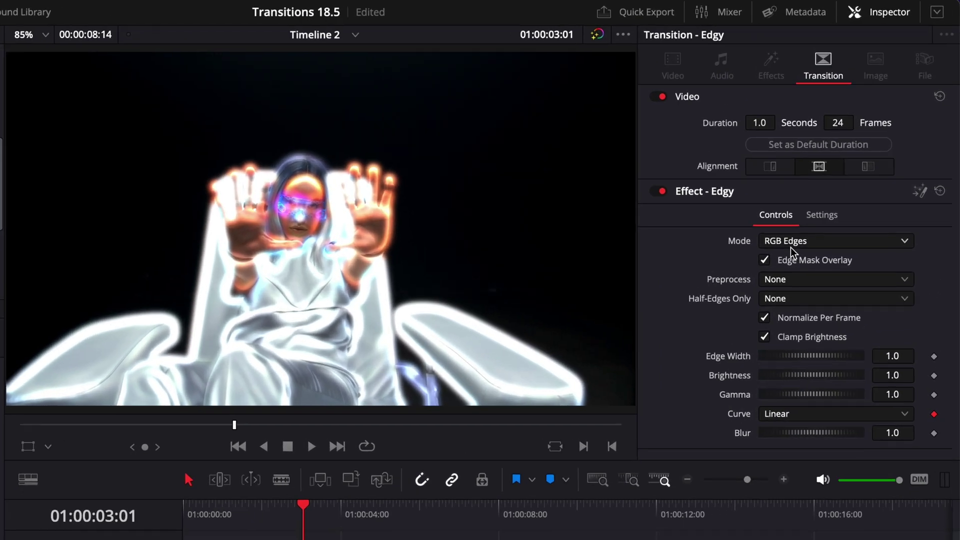
{"action": "left_click", "coordinate": [849, 175]}
{"action": "left_click", "coordinate": [794, 279]}
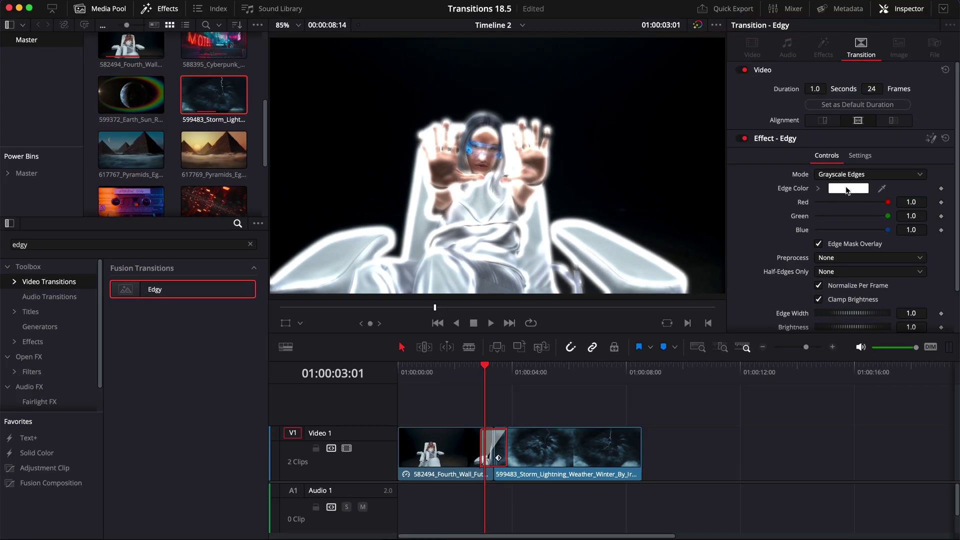
{"action": "left_click", "coordinate": [959, 71]}
{"action": "left_click", "coordinate": [550, 331]}
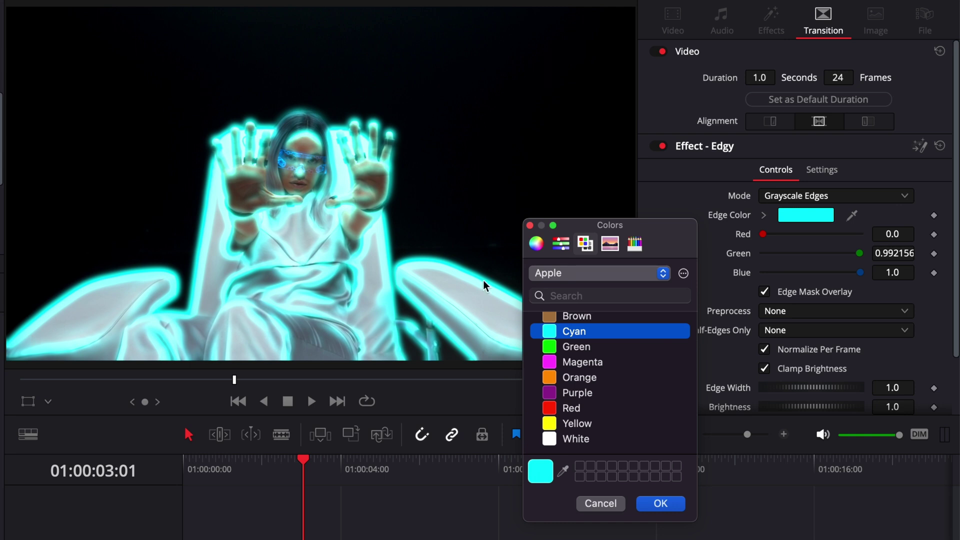
{"action": "left_click", "coordinate": [660, 504]}
{"action": "left_click", "coordinate": [280, 465]}
{"action": "key", "text": "space"}
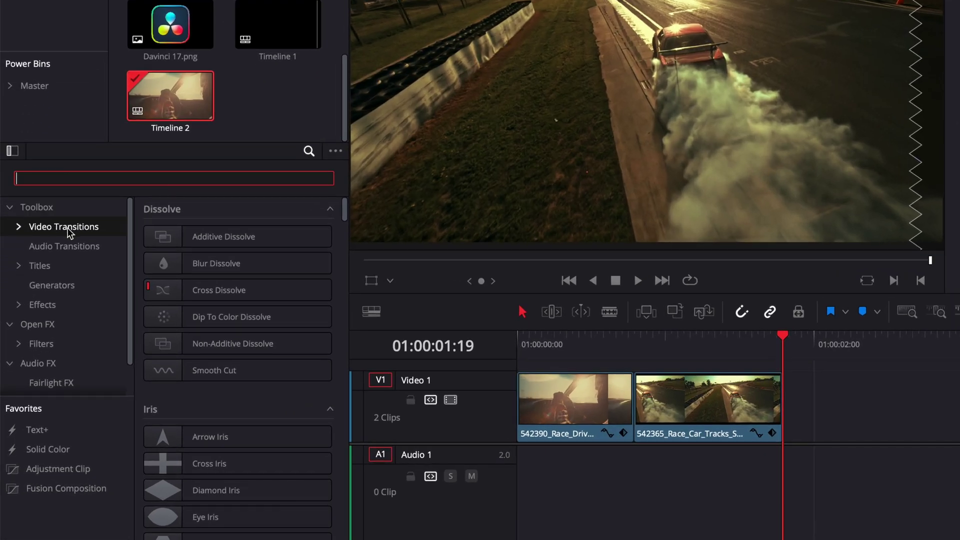
- Search 'glow', place Glow on the race-car cut, then play and scrub through it
{"action": "type", "text": "glow"}
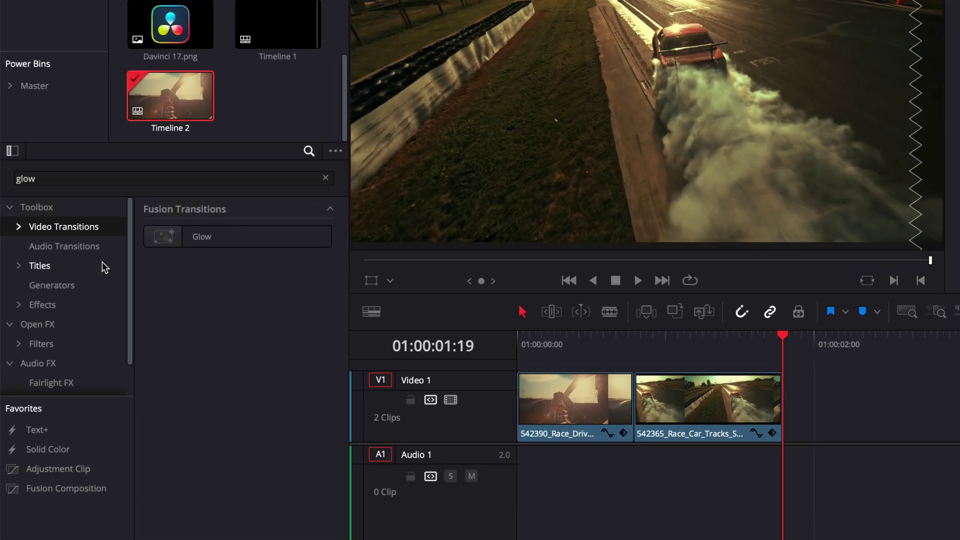
{"action": "left_click_drag", "start_coordinate": [172, 235], "coordinate": [637, 401]}
{"action": "key", "text": "Home"}
{"action": "key", "text": "space"}
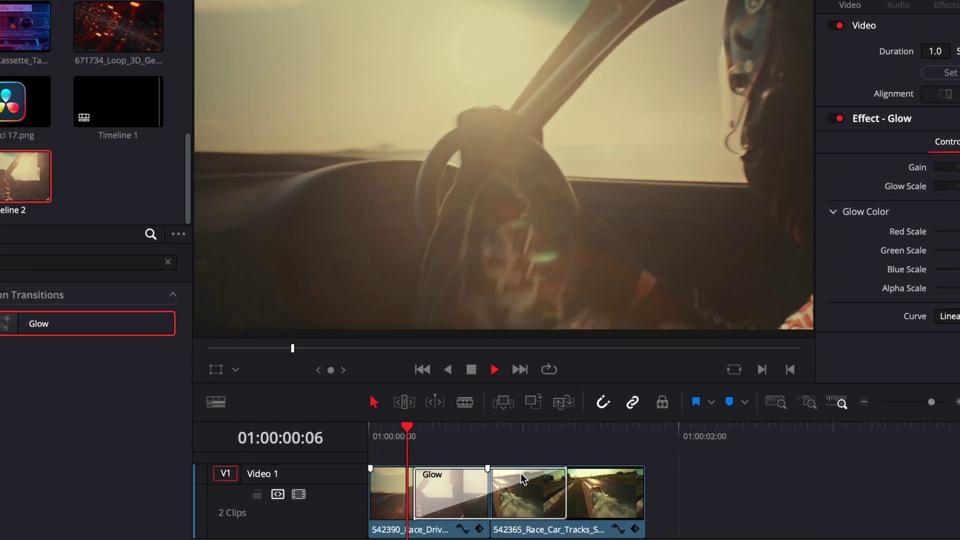
{"action": "key", "text": "space"}
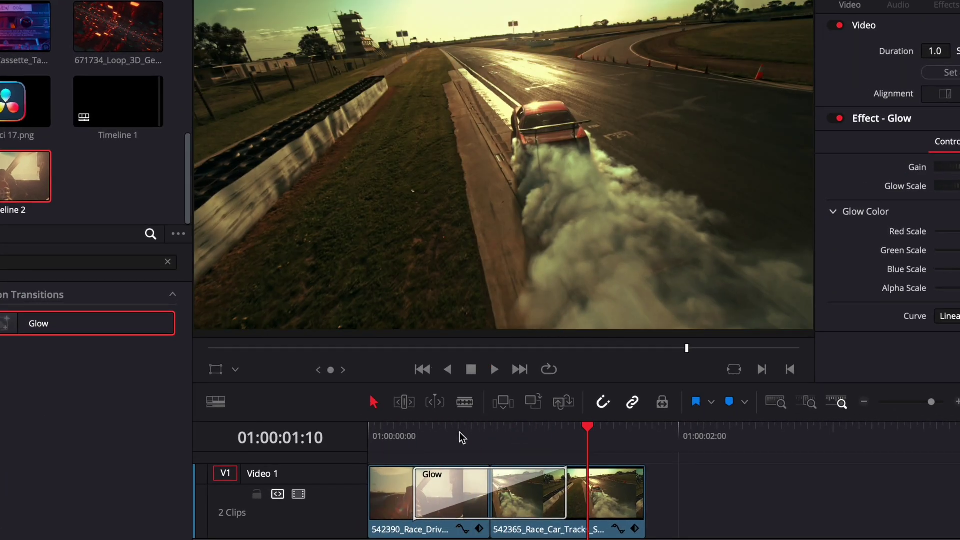
{"action": "mouse_move", "coordinate": [460, 439]}
{"action": "left_mouse_down"}
{"action": "mouse_move", "coordinate": [413, 441]}
{"action": "mouse_move", "coordinate": [459, 450]}
{"action": "left_mouse_up"}
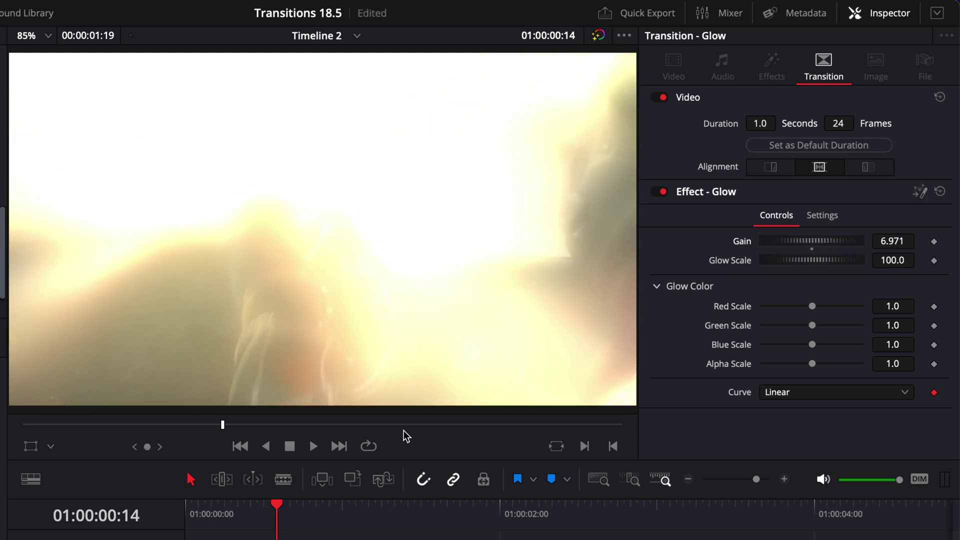
- Drag the Glow Gain down to test it, then reset it to 5.0
{"action": "left_click_drag", "start_coordinate": [849, 240], "coordinate": [755, 248]}
{"action": "double_click", "coordinate": [754, 248]}
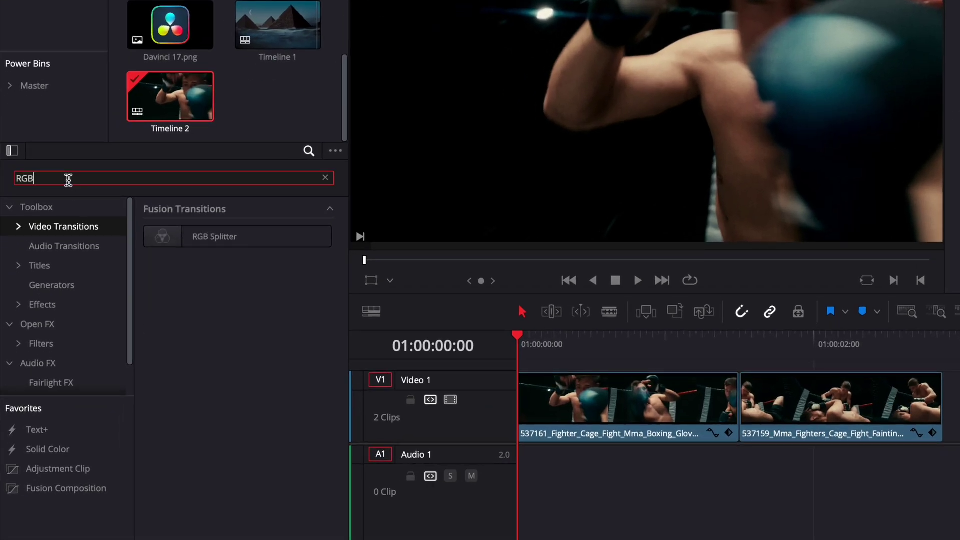
- Drop RGB Splitter on the fighter clips' join, play it, and park inside the transition
{"action": "left_click_drag", "start_coordinate": [161, 239], "coordinate": [732, 414]}
{"action": "key", "text": "space"}
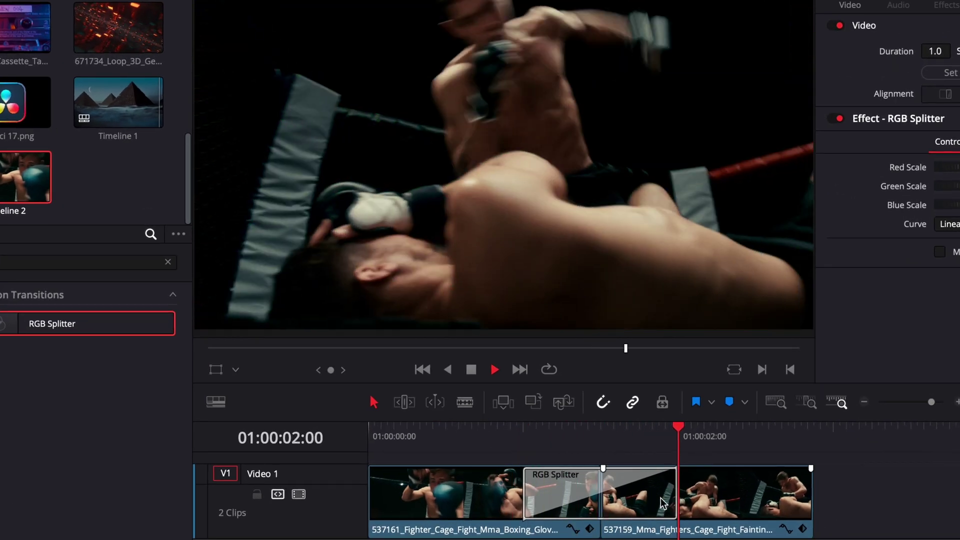
{"action": "key", "text": "space"}
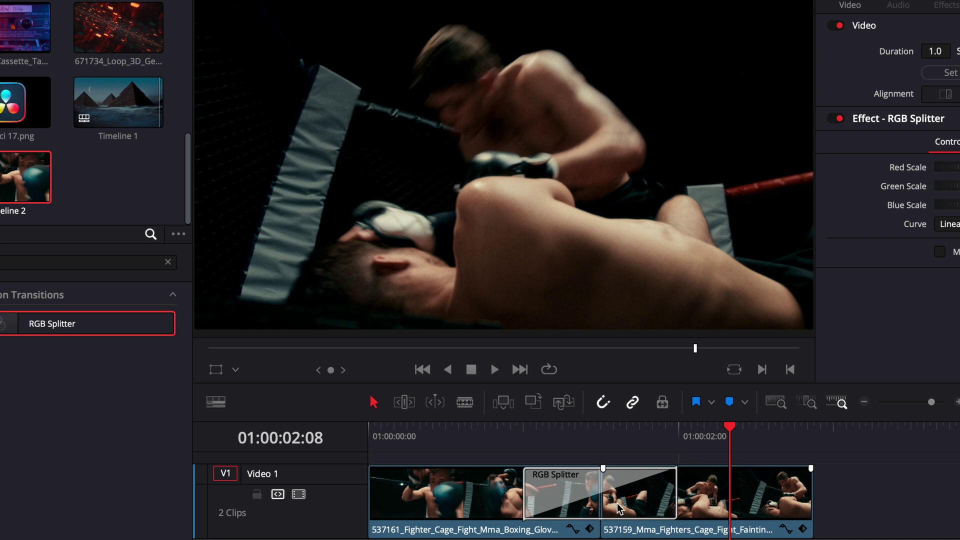
{"action": "left_click", "coordinate": [563, 435]}
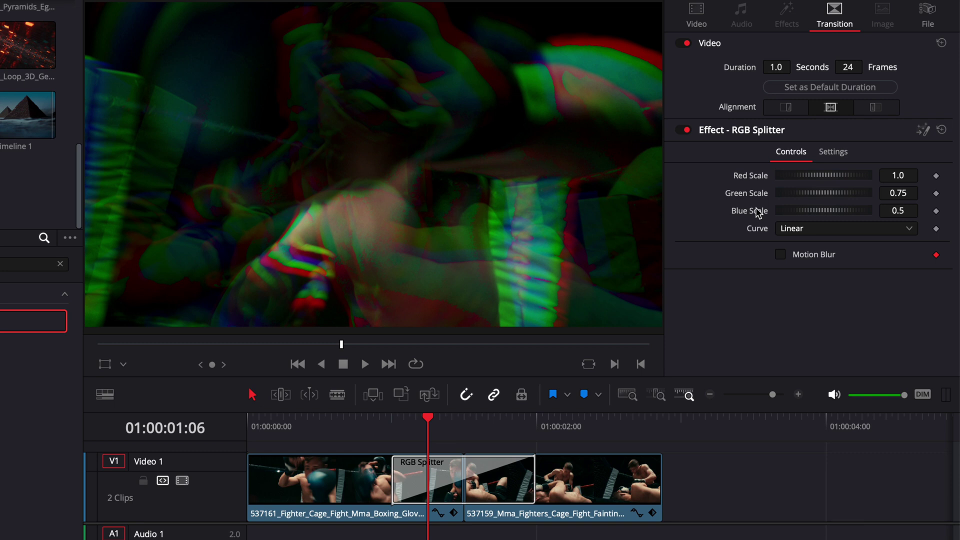
- Select the RGB Splitter, test raising Red Scale, then undo the change
{"action": "left_click", "coordinate": [416, 434]}
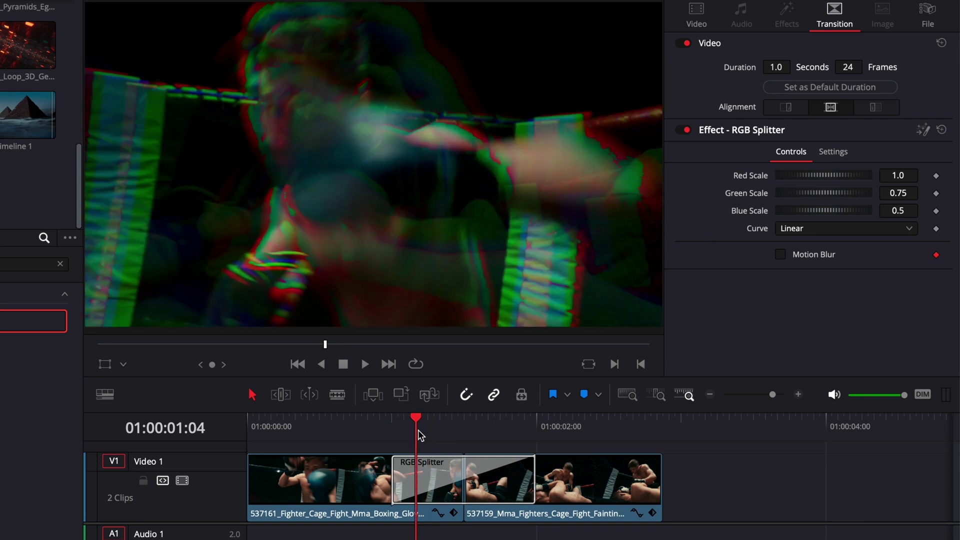
{"action": "left_click", "coordinate": [421, 484]}
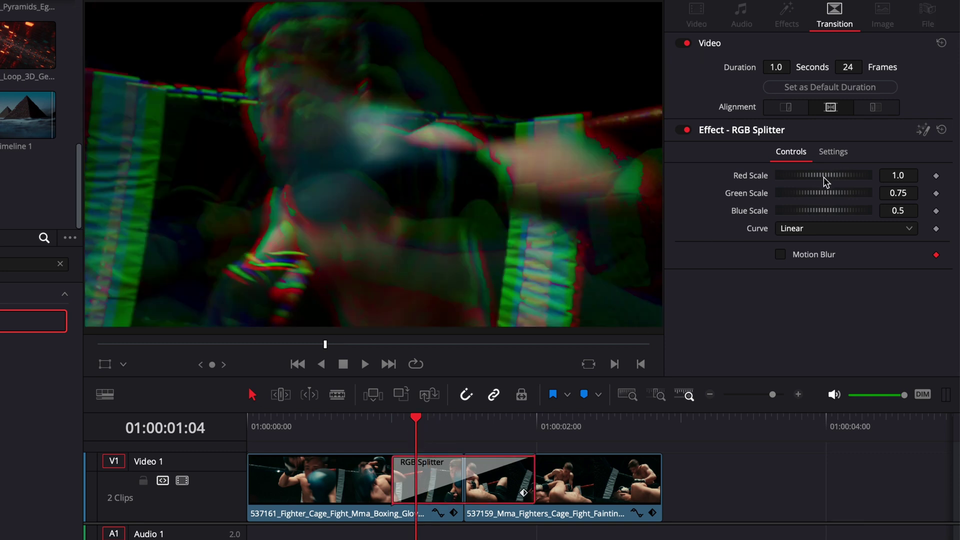
{"action": "left_click_drag", "start_coordinate": [824, 178], "coordinate": [812, 212]}
{"action": "key", "text": "ctrl+z"}
{"action": "key", "text": "ctrl+z"}
{"action": "key", "text": "ctrl+z"}
- Set Blue Scale to 0.1, Green Scale to 0.2 and Red Scale to 0.3
{"action": "left_click", "coordinate": [906, 211]}
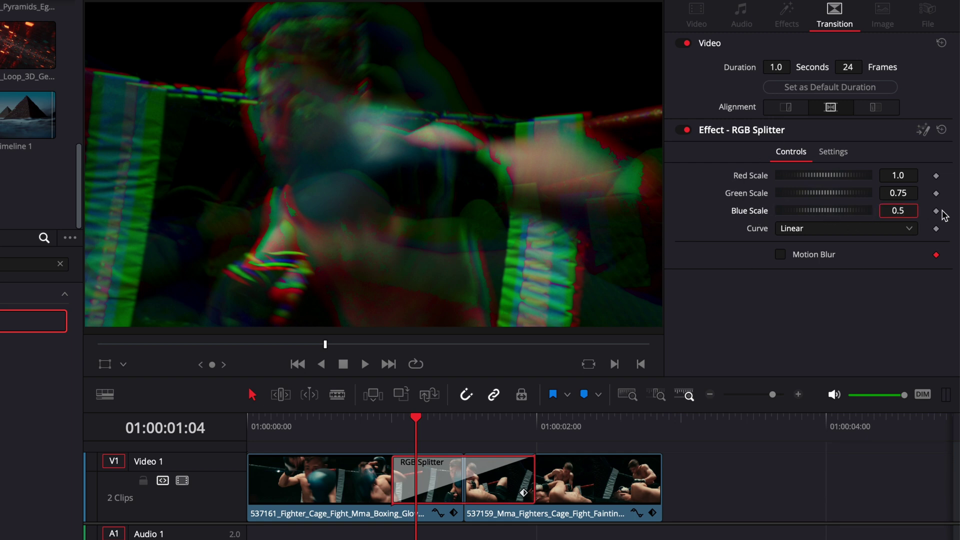
{"action": "type", "text": "0.1"}
{"action": "left_click", "coordinate": [907, 189]}
{"action": "type", "text": "0.2"}
{"action": "key", "text": "Tab"}
{"action": "left_click", "coordinate": [908, 176]}
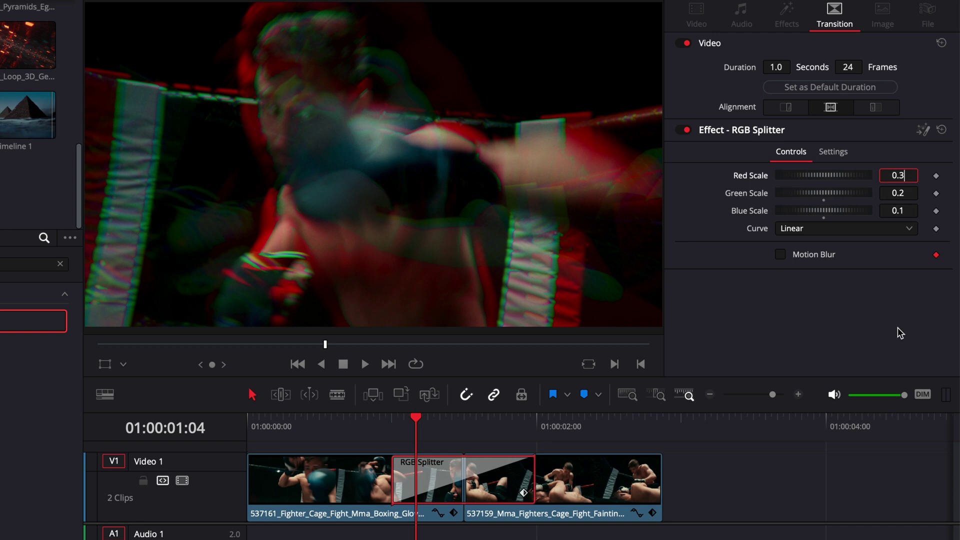
- Play the transition from just before it to preview the subtler colour split
{"action": "left_click", "coordinate": [359, 421]}
{"action": "key", "text": "space"}
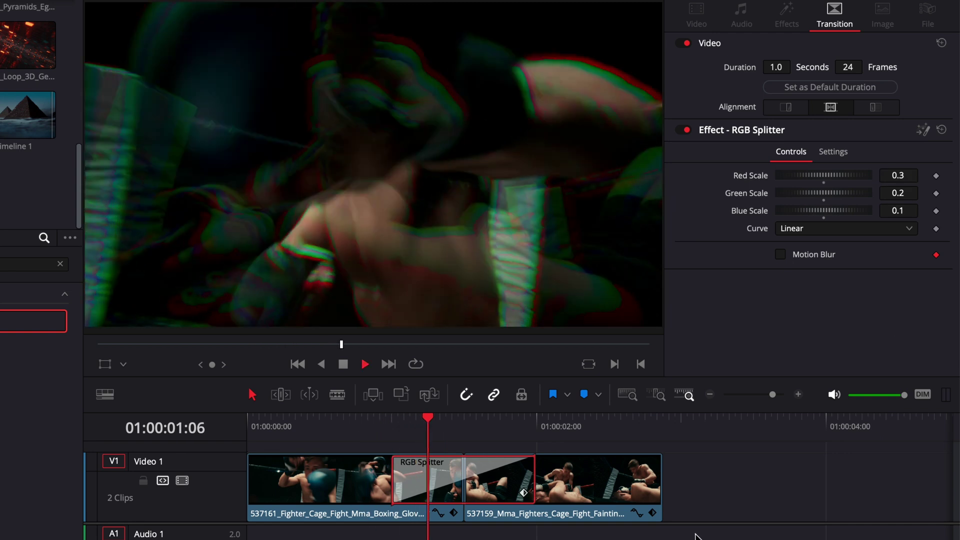
{"action": "key", "text": "space"}
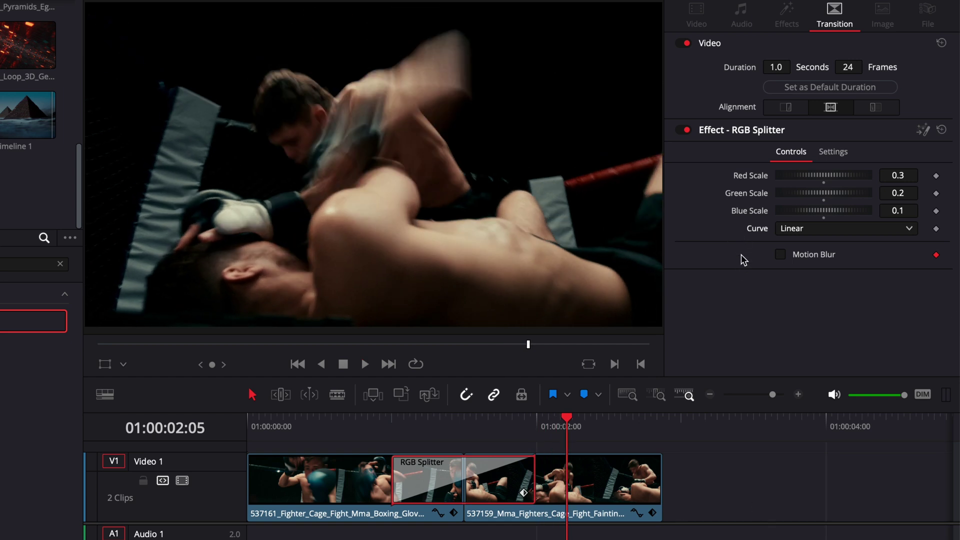
- Enable Motion Blur at Quality 10 on RGB Splitter and play the transition back
{"action": "left_click", "coordinate": [780, 255]}
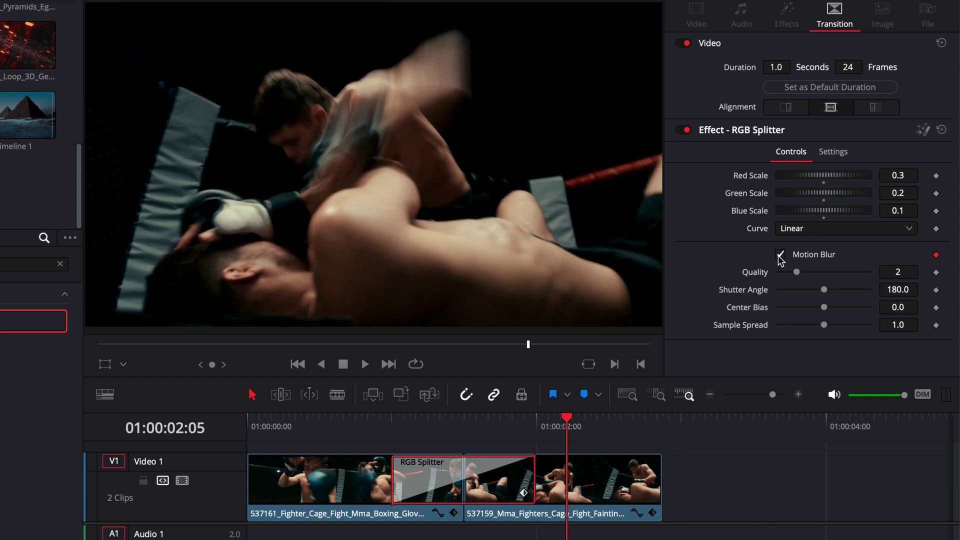
{"action": "left_click_drag", "start_coordinate": [797, 272], "coordinate": [883, 275]}
{"action": "left_click", "coordinate": [389, 423]}
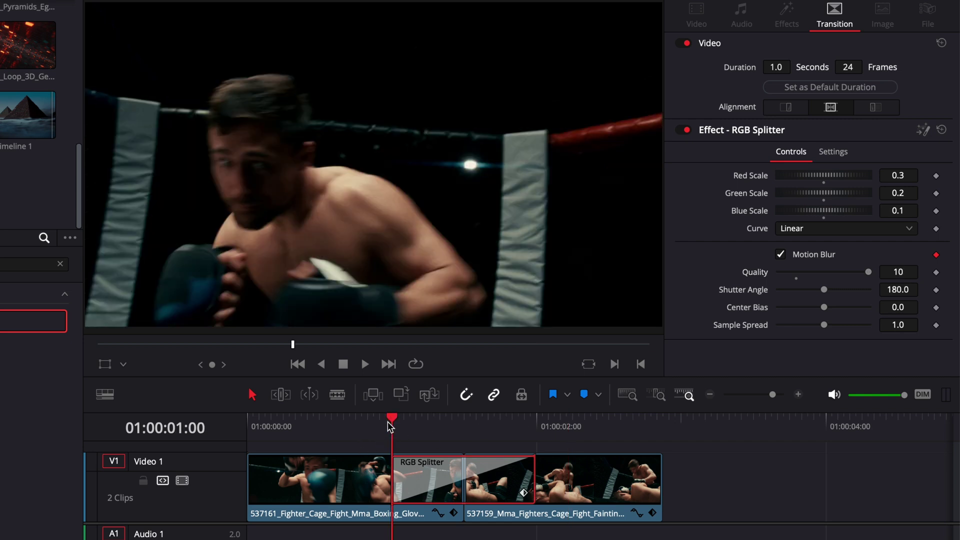
{"action": "key", "text": "space"}
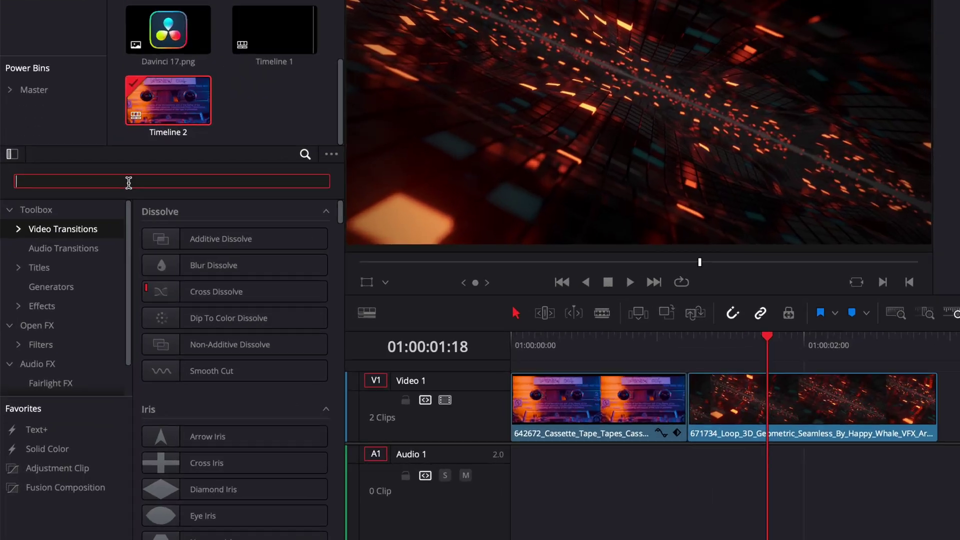
- Drop Block Glitch between the cassette-tape and geometric-loop clips and preview it
{"action": "type", "text": "bloc"}
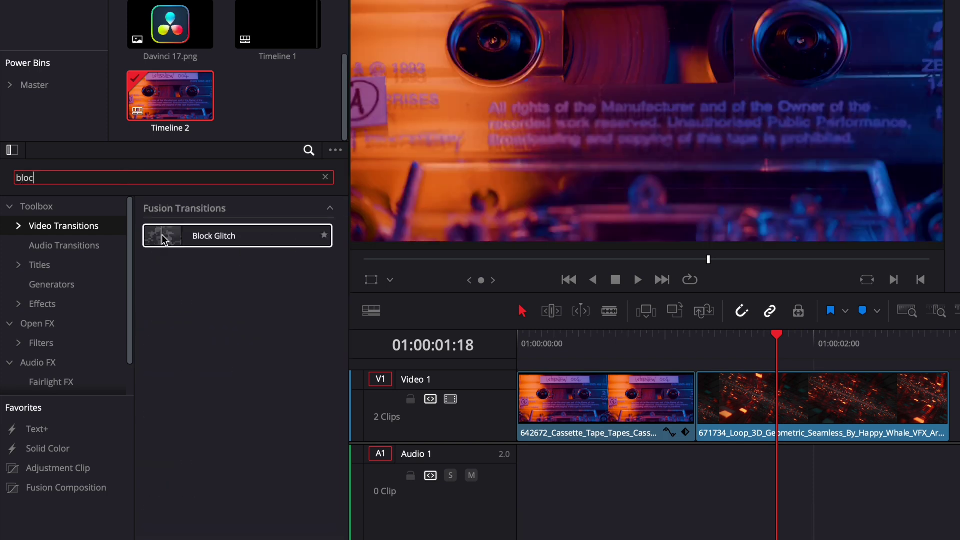
{"action": "left_click_drag", "start_coordinate": [307, 251], "coordinate": [680, 399]}
{"action": "key", "text": "Home"}
{"action": "key", "text": "space"}
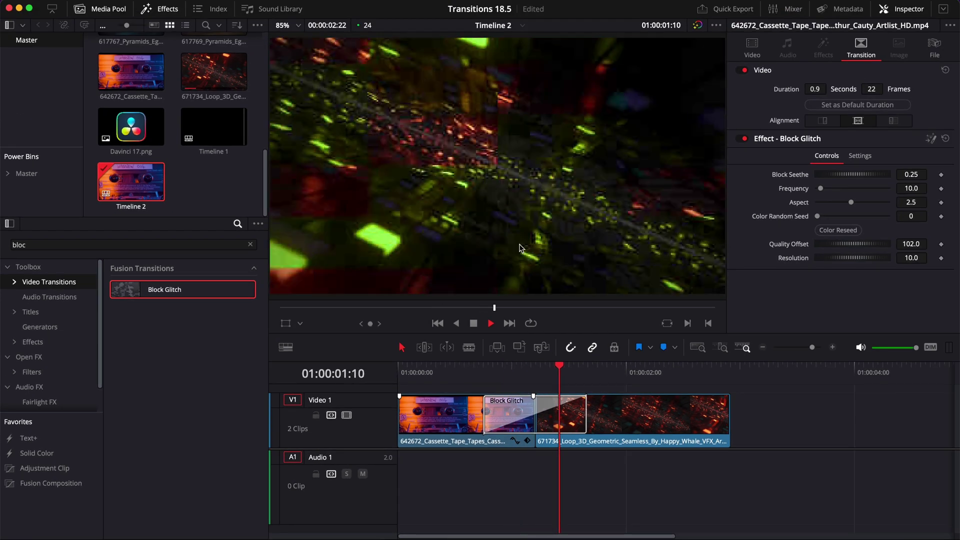
{"action": "key", "text": "space"}
{"action": "left_click", "coordinate": [502, 370]}
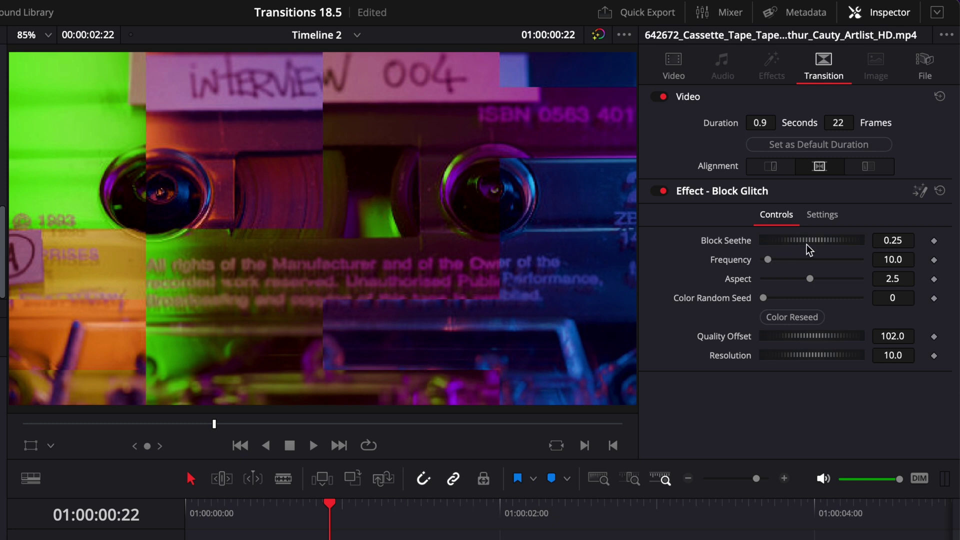
- Set Block Glitch's Block Seethe to 0.25, Frequency to 19.1 and Aspect down to 0.2
{"action": "mouse_move", "coordinate": [829, 238]}
{"action": "left_mouse_down"}
{"action": "mouse_move", "coordinate": [760, 242]}
{"action": "mouse_move", "coordinate": [873, 243]}
{"action": "mouse_move", "coordinate": [749, 249]}
{"action": "mouse_move", "coordinate": [824, 245]}
{"action": "left_mouse_up"}
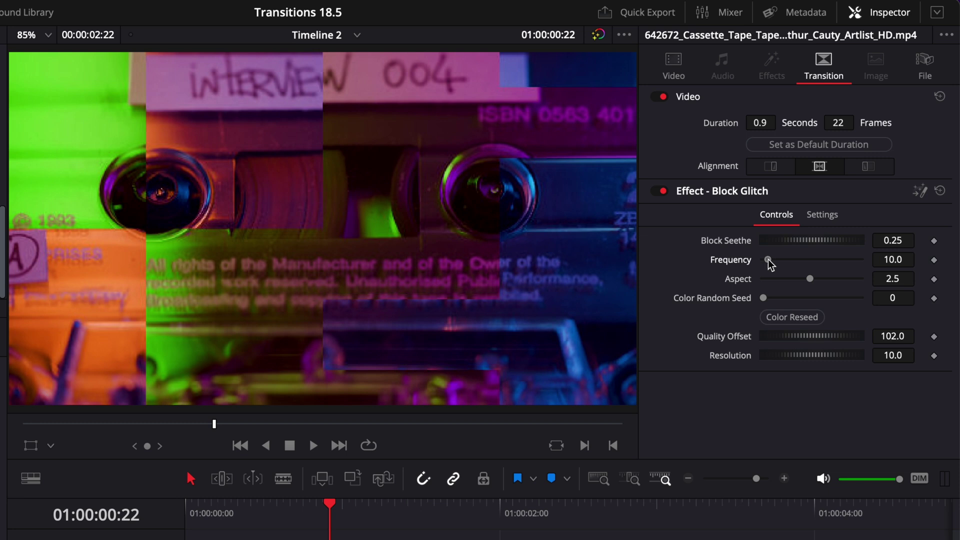
{"action": "mouse_move", "coordinate": [770, 265]}
{"action": "left_mouse_down"}
{"action": "mouse_move", "coordinate": [852, 266]}
{"action": "mouse_move", "coordinate": [774, 265]}
{"action": "left_mouse_up"}
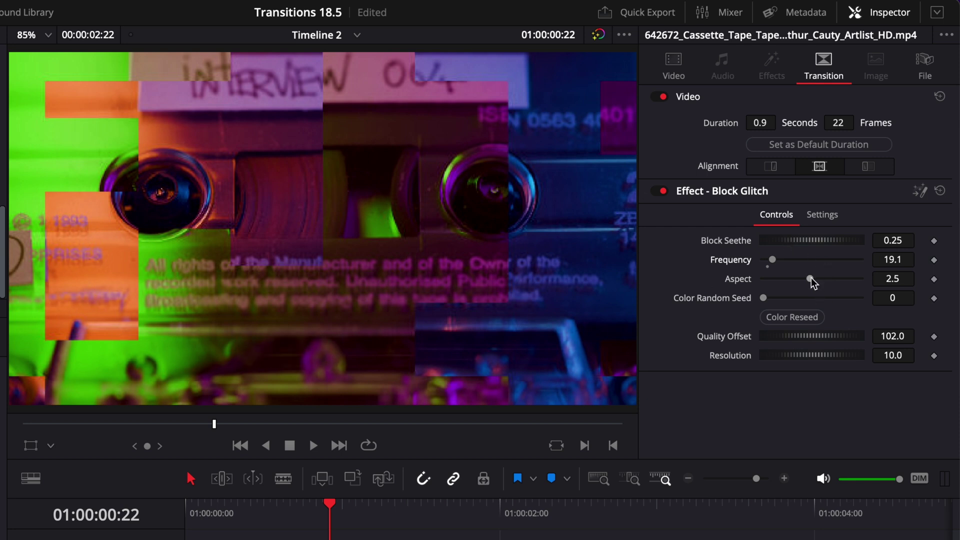
{"action": "left_click_drag", "start_coordinate": [811, 278], "coordinate": [755, 288]}
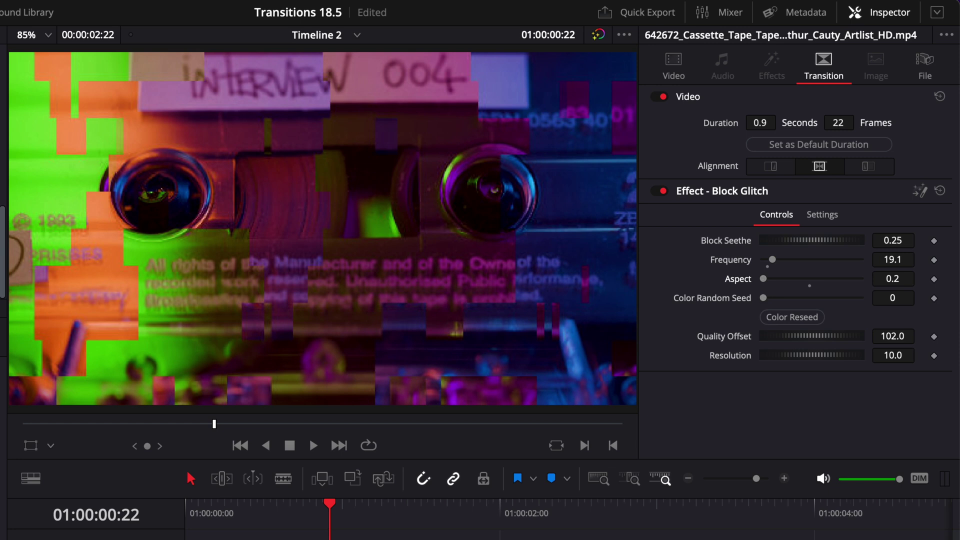
- Undo Aspect back to 2.5, reseed the glitch colours, and raise Resolution to 30.65
{"action": "key", "text": "ctrl+z"}
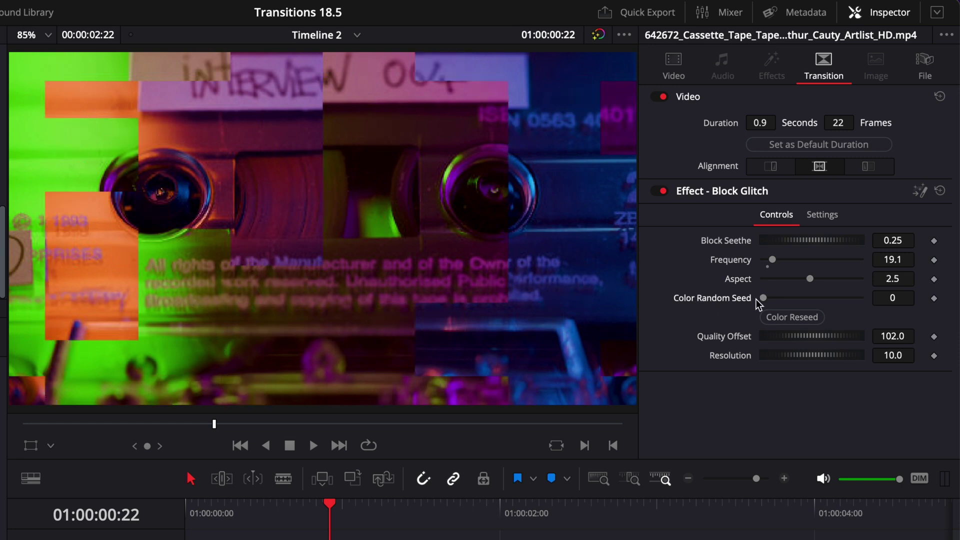
{"action": "mouse_move", "coordinate": [764, 298]}
{"action": "left_mouse_down"}
{"action": "mouse_move", "coordinate": [826, 300]}
{"action": "mouse_move", "coordinate": [761, 300]}
{"action": "left_mouse_up"}
{"action": "left_click_drag", "start_coordinate": [780, 352], "coordinate": [893, 359]}
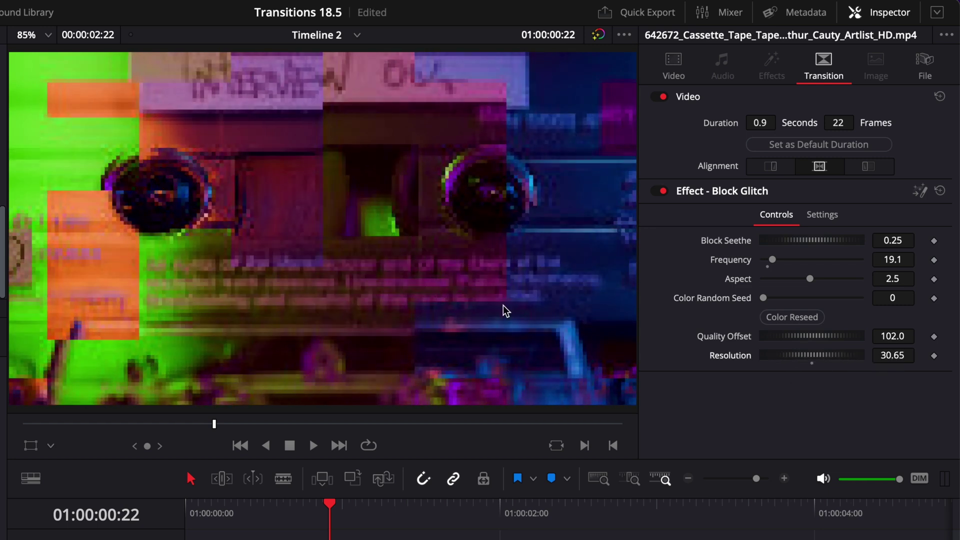